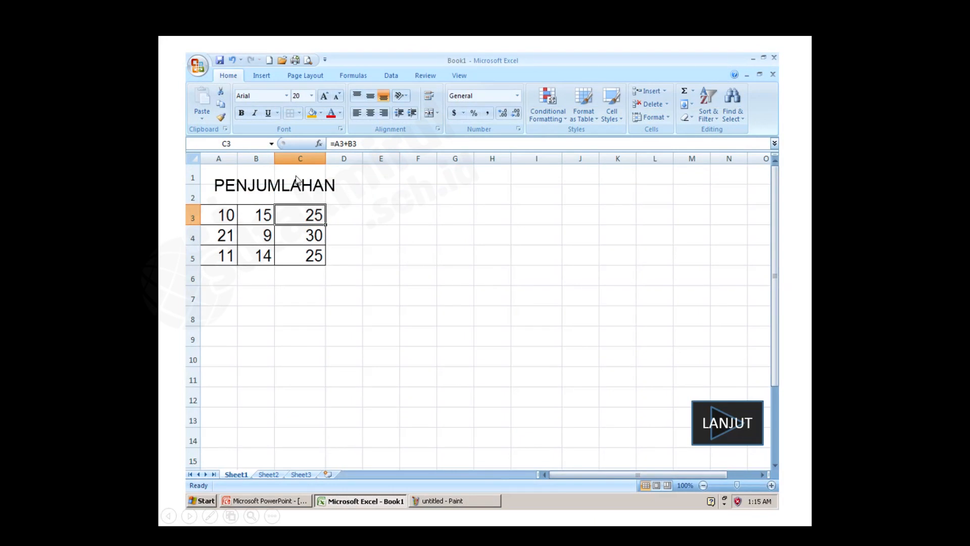
scroll(297, 185, up, 2)
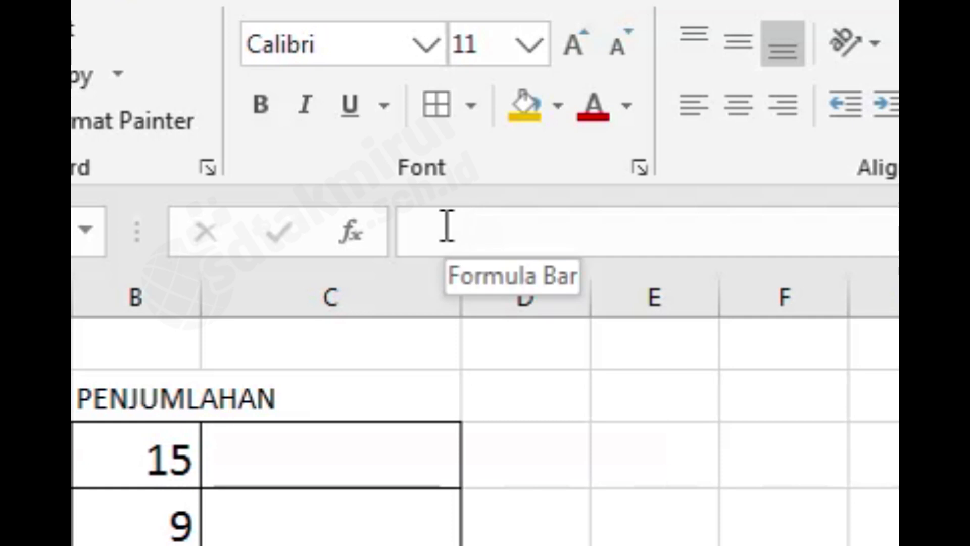
click(445, 226)
text(=)
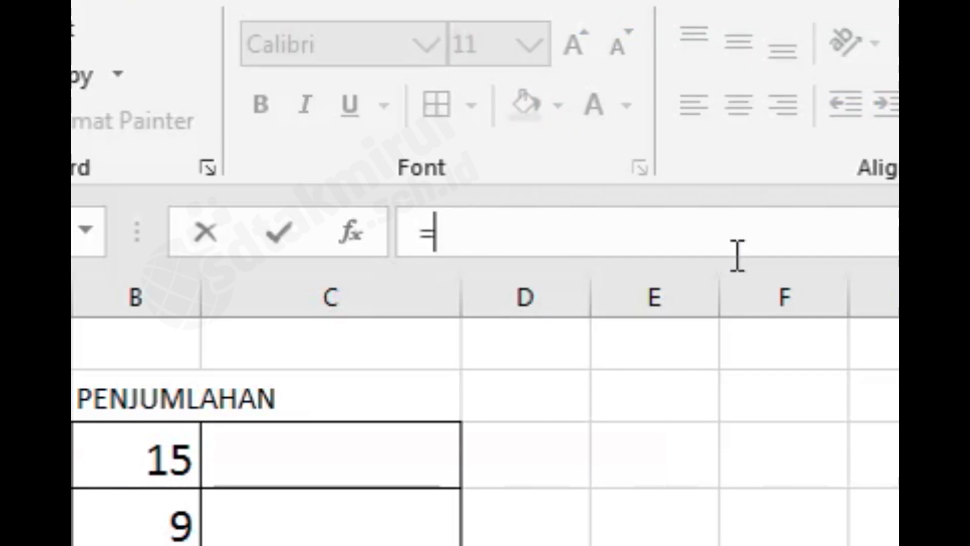
key(BackSpace)
key(Escape)
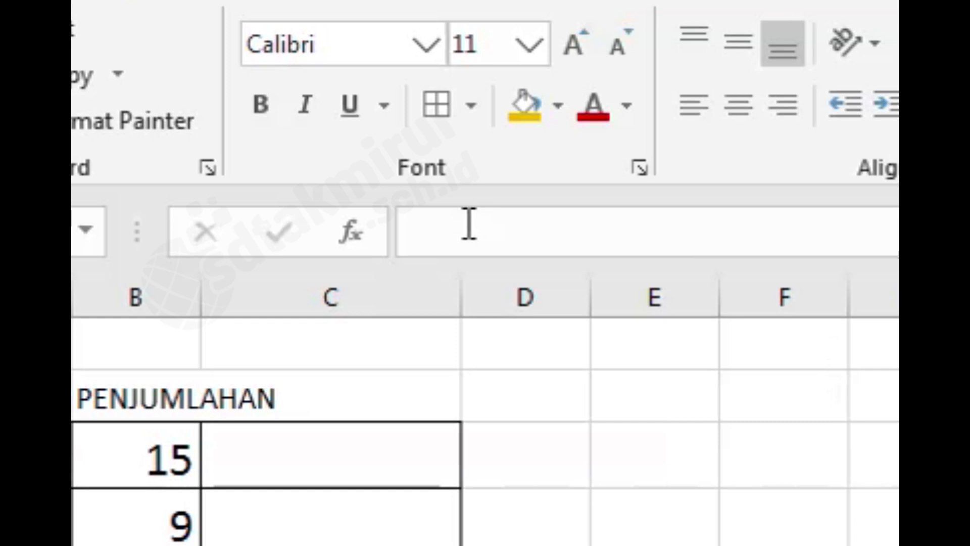
click(443, 225)
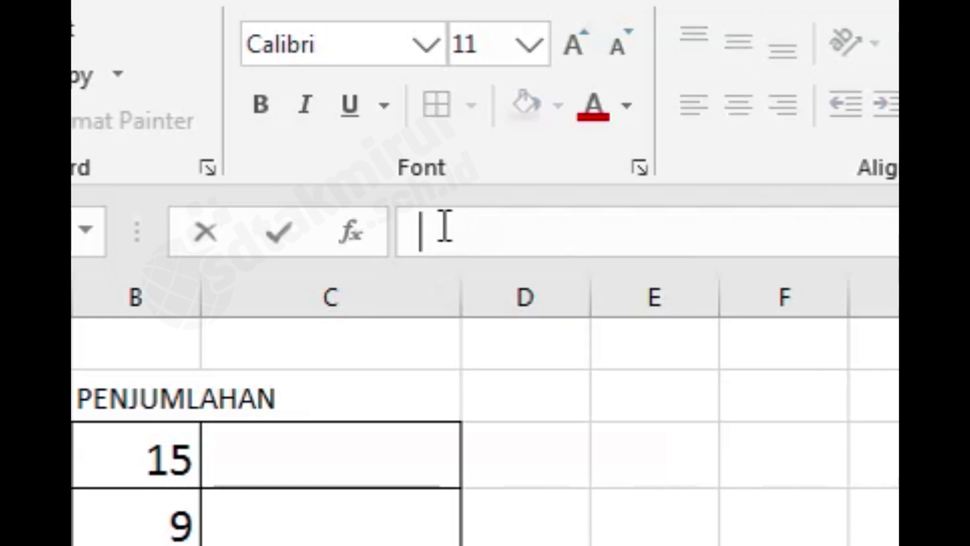
text(=)
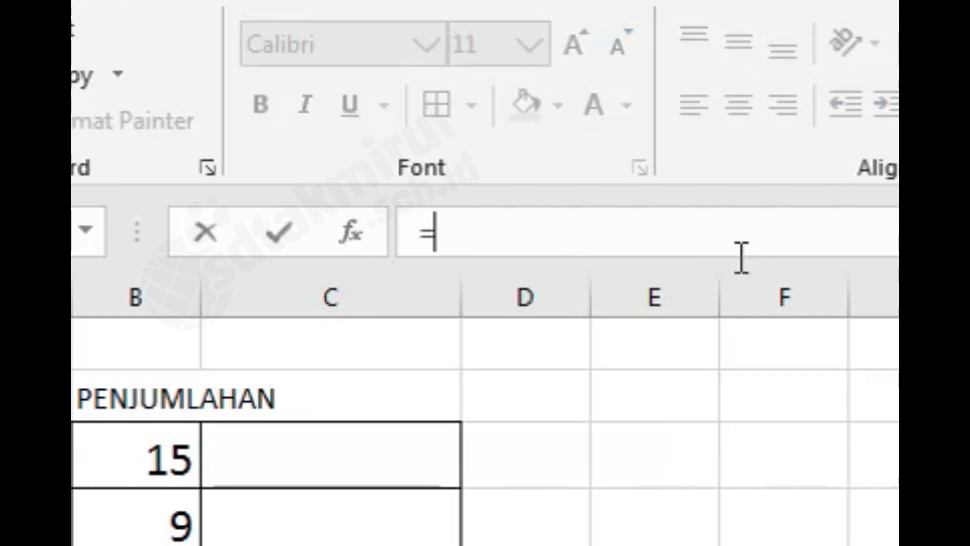
key(BackSpace)
text(=)
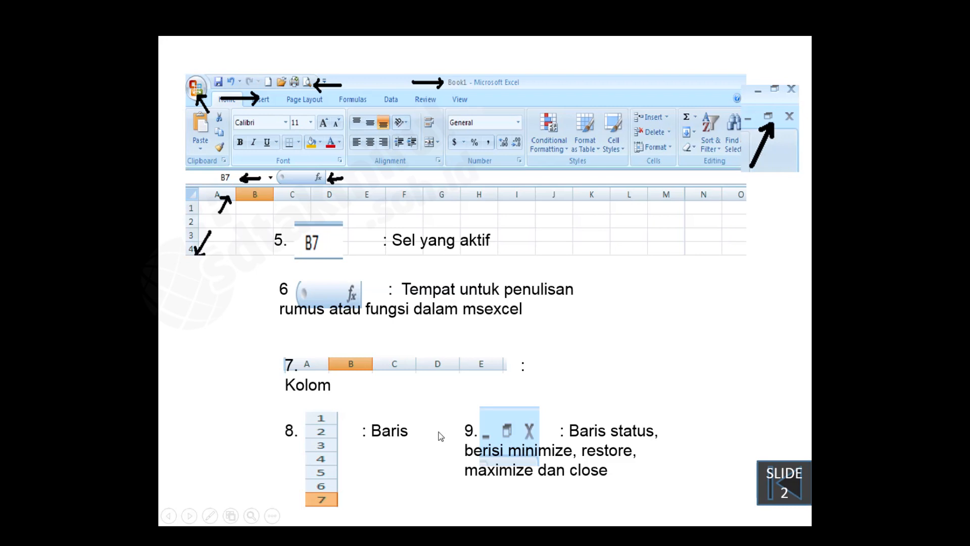
View the Lembar Kerja MSExcel topic from the slide 2 menu and open the Rumus Matematika Sederhana topic
click(776, 486)
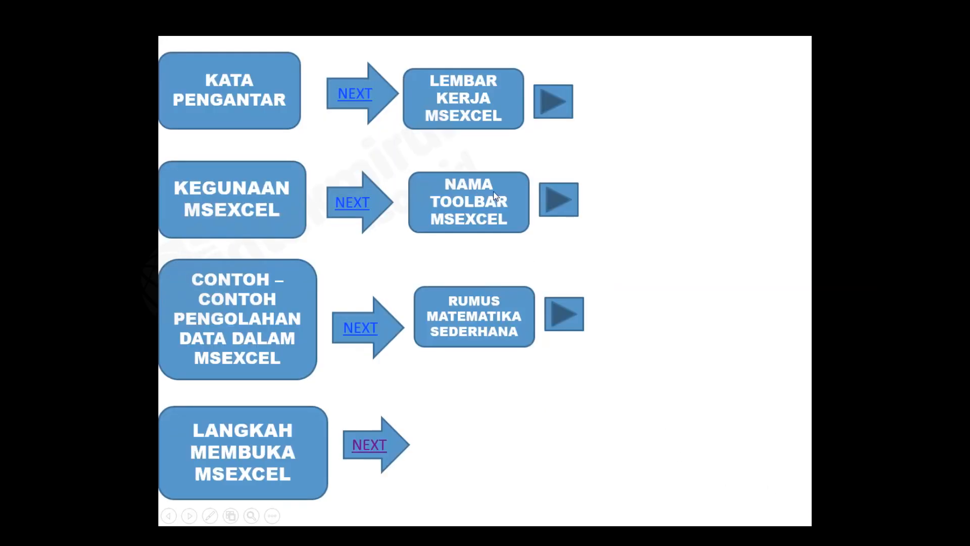
click(466, 89)
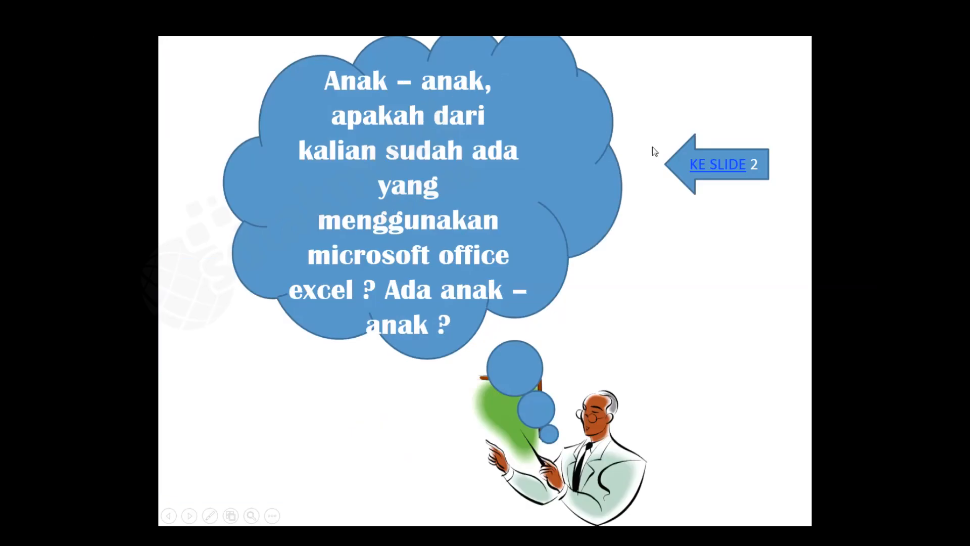
click(705, 166)
click(547, 100)
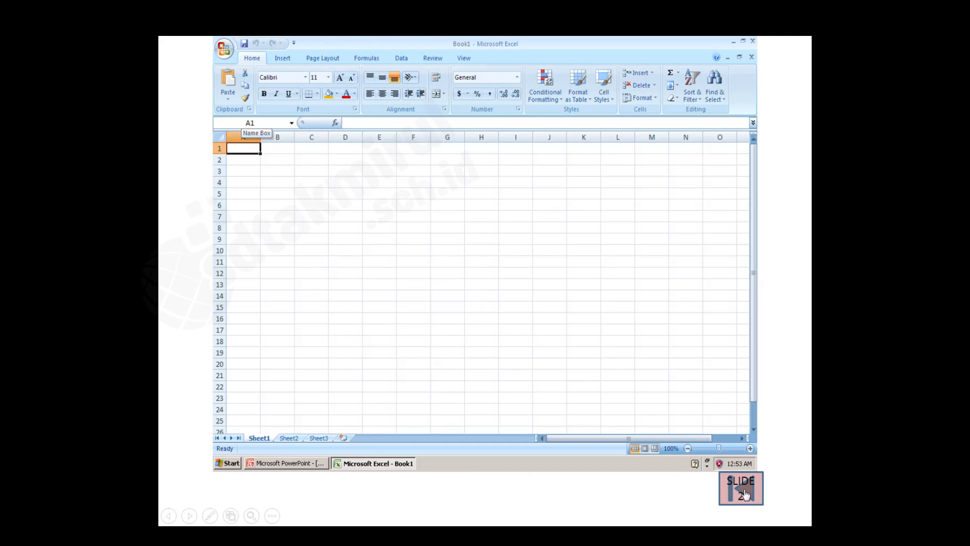
click(745, 493)
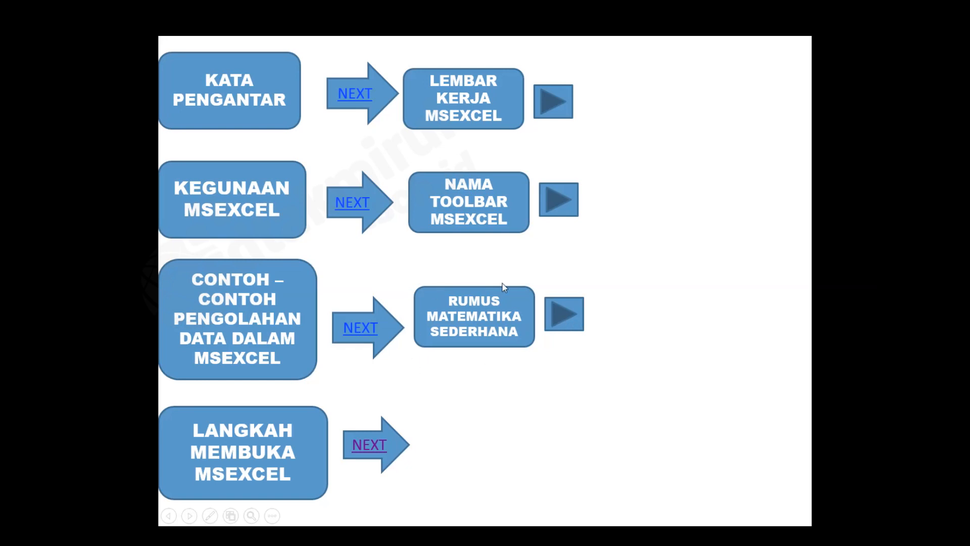
click(564, 321)
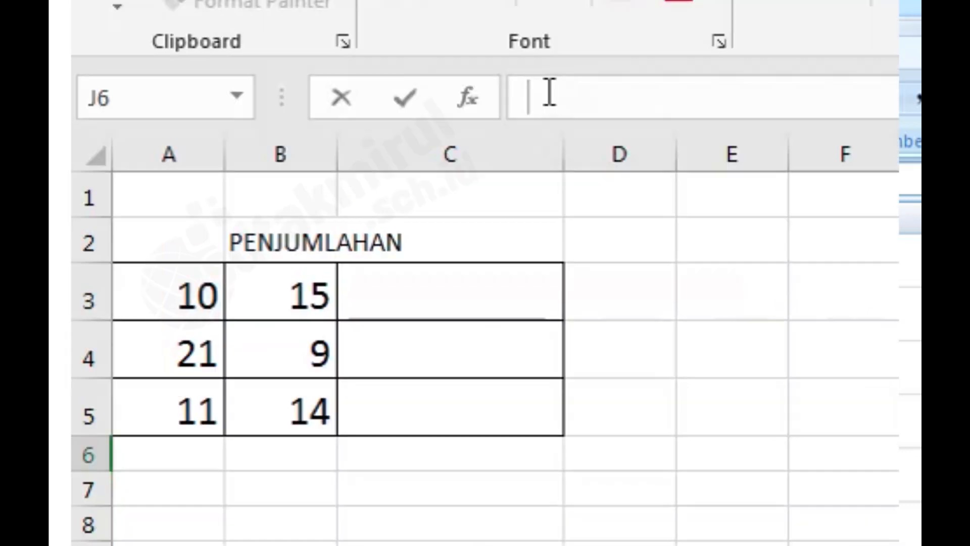
text(=)
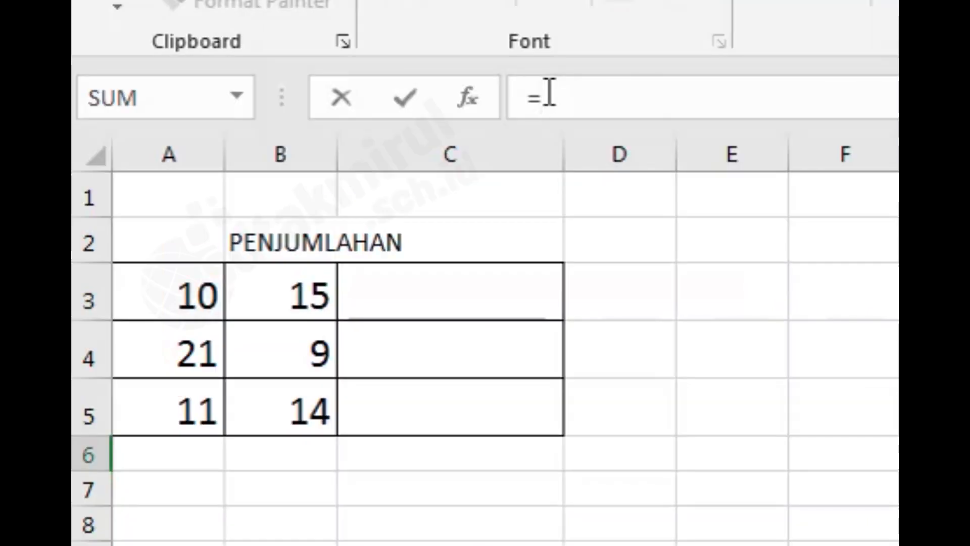
key(BackSpace)
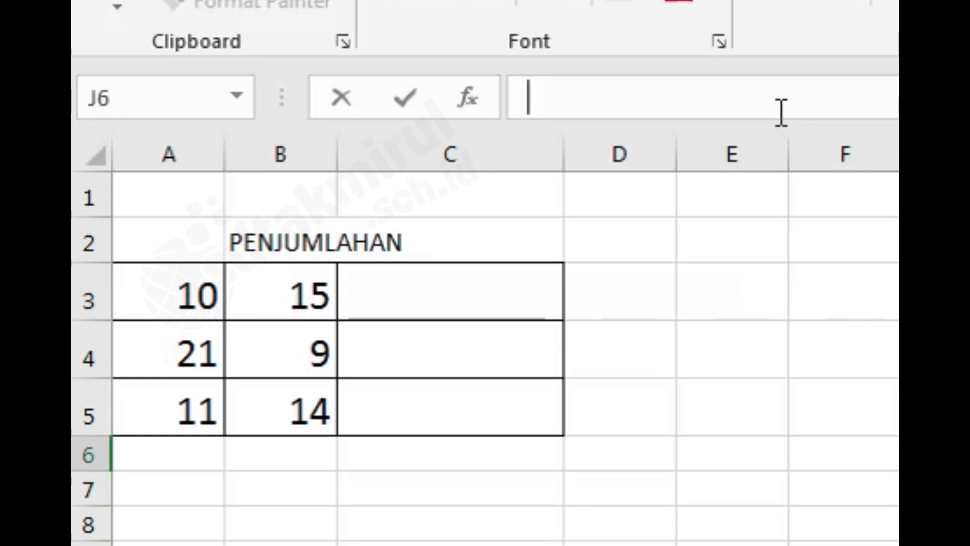
text(=)
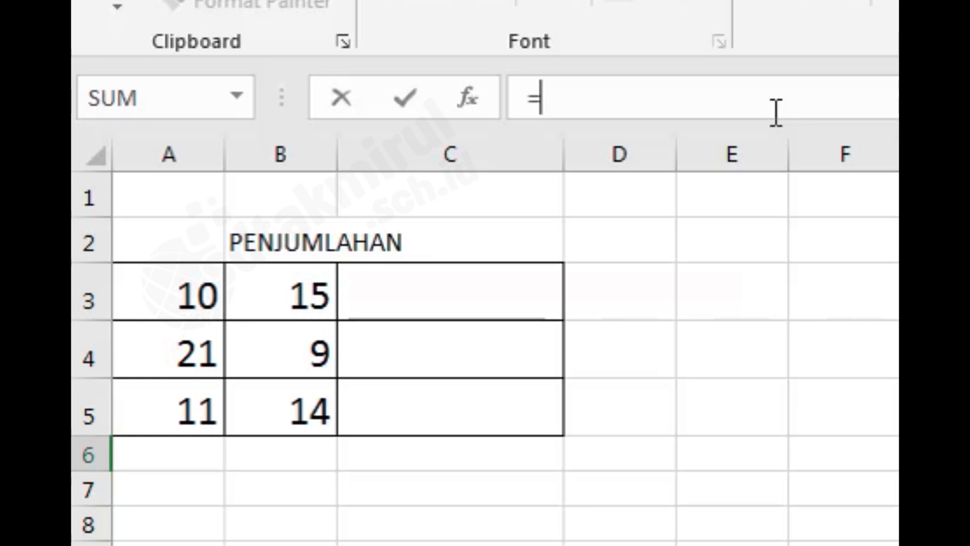
key(BackSpace)
Enter the formula =A3+B3 in cell C3 of the PENJUMLAHAN table
text(=)
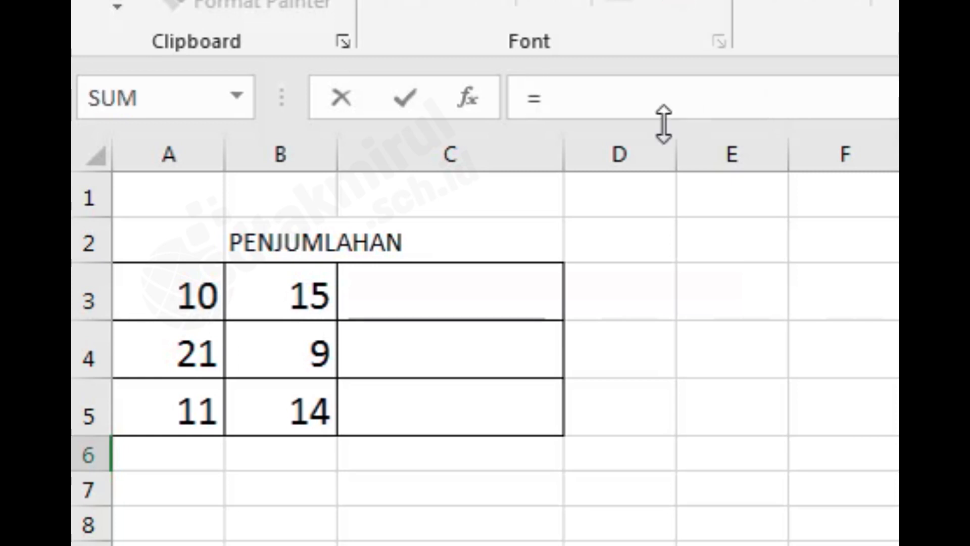
click(178, 300)
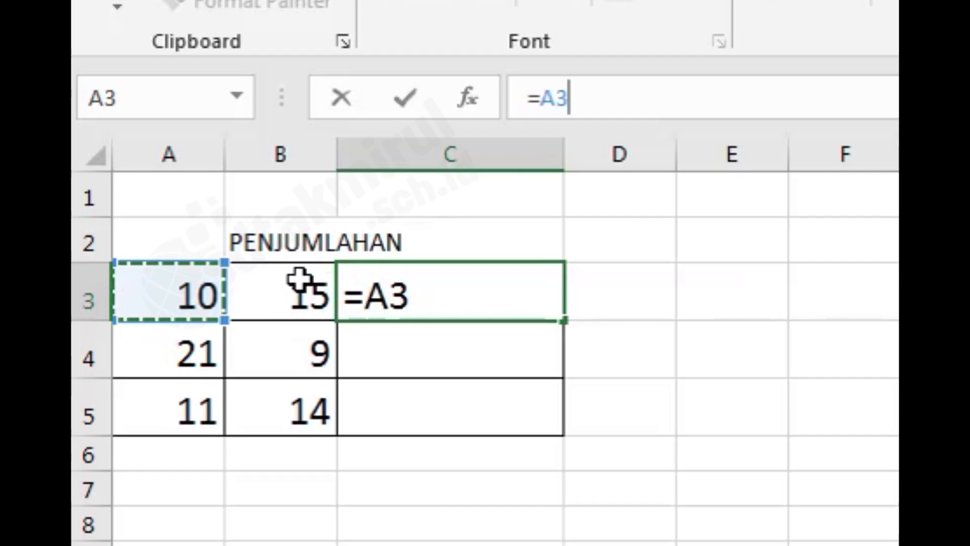
text(+)
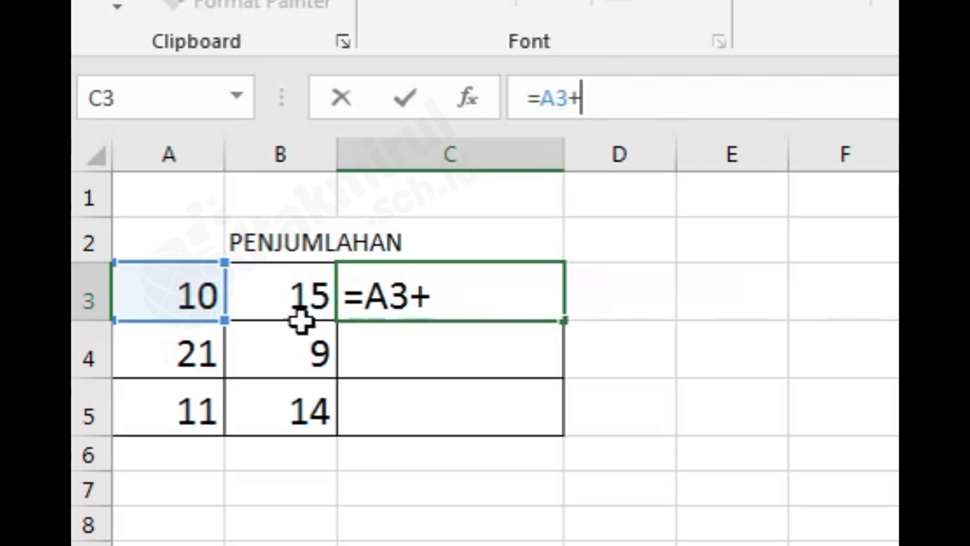
click(278, 306)
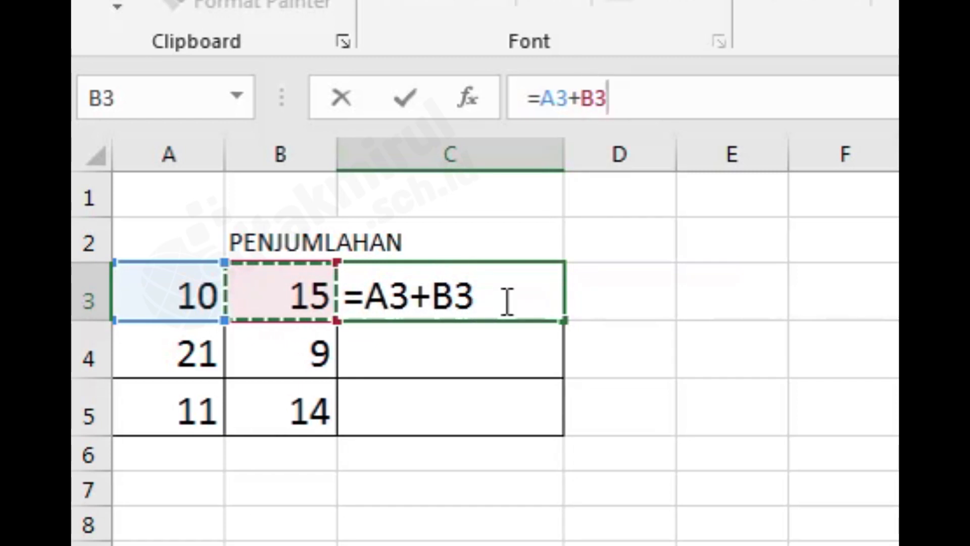
key(Return)
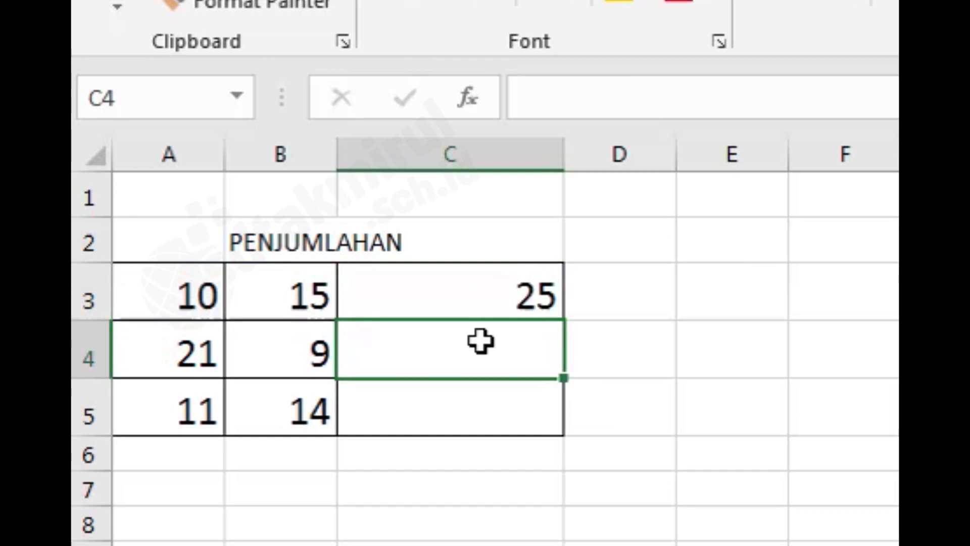
Enter the formula =A4+B4 in cell C4 of the PENJUMLAHAN table
click(555, 101)
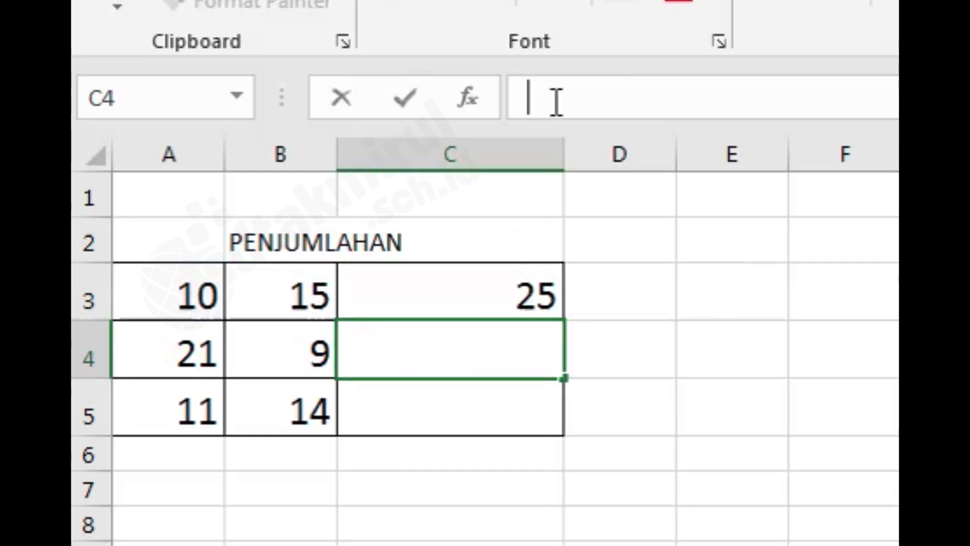
text(=)
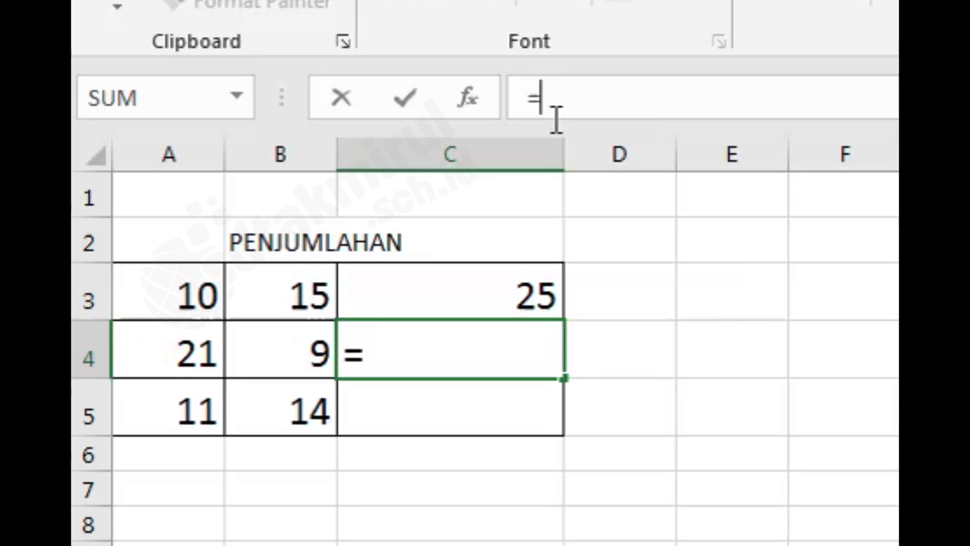
click(191, 357)
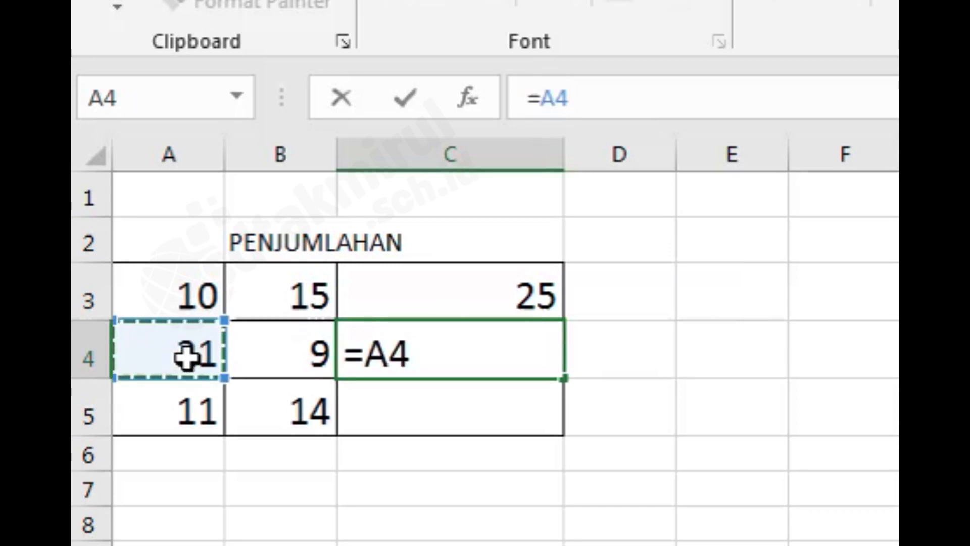
text(+)
click(293, 343)
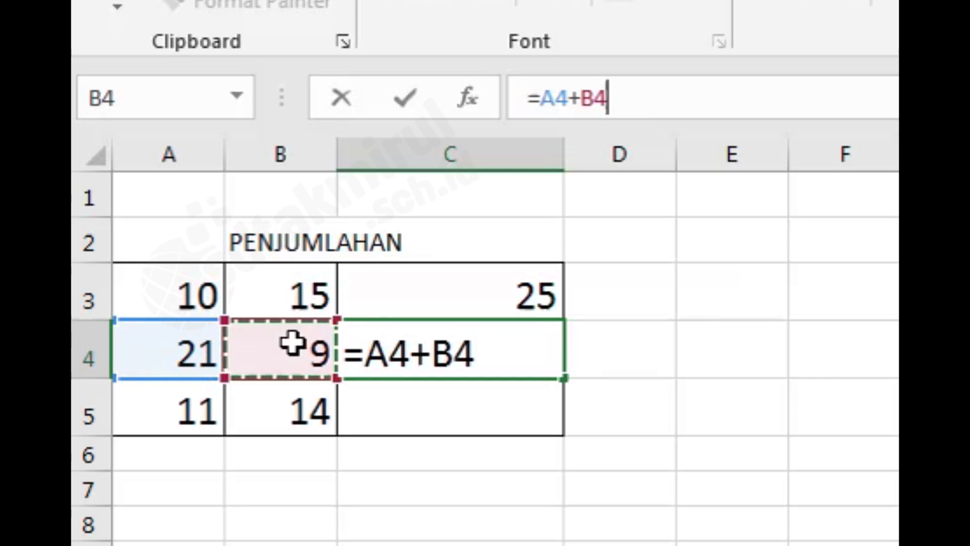
key(Return)
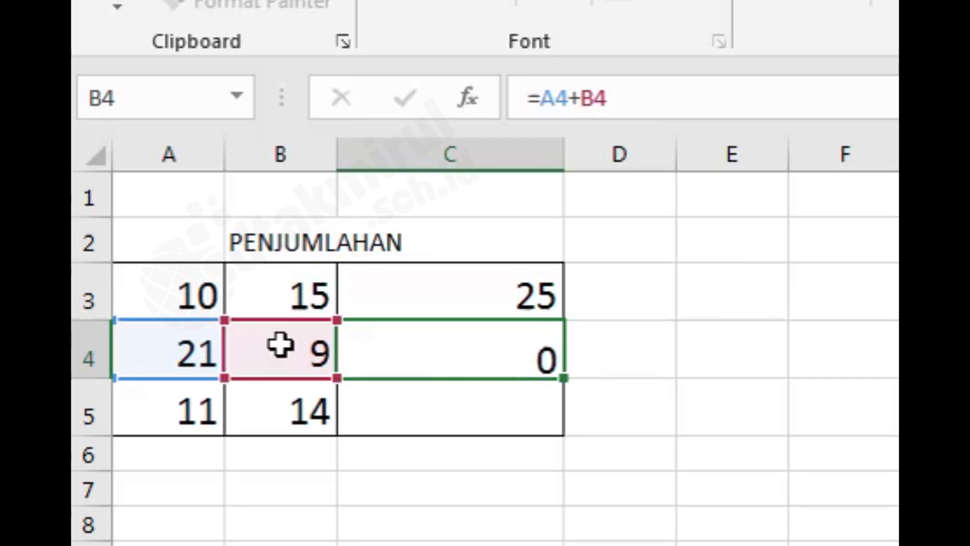
Enter the formula =A5+B5 in cell C5 of the PENJUMLAHAN table
click(169, 405)
click(394, 410)
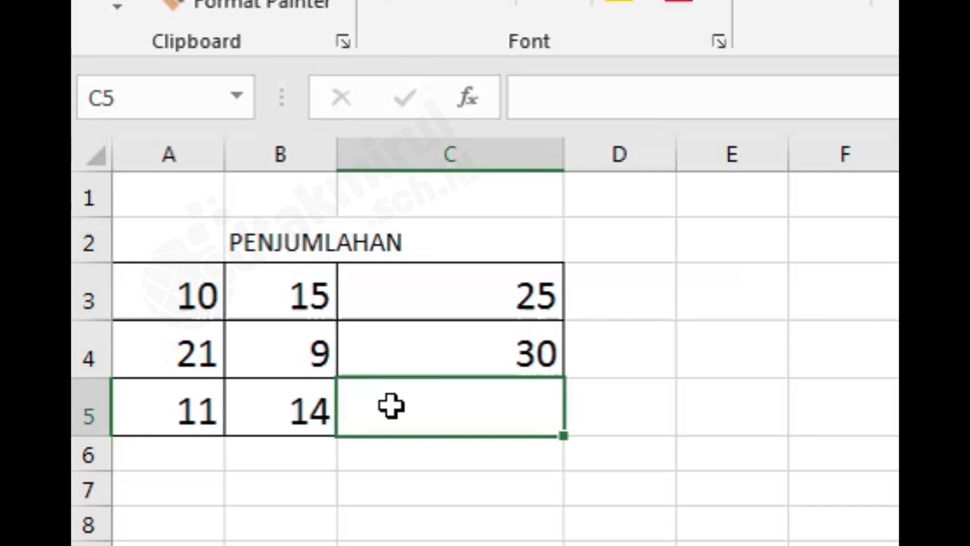
text(=)
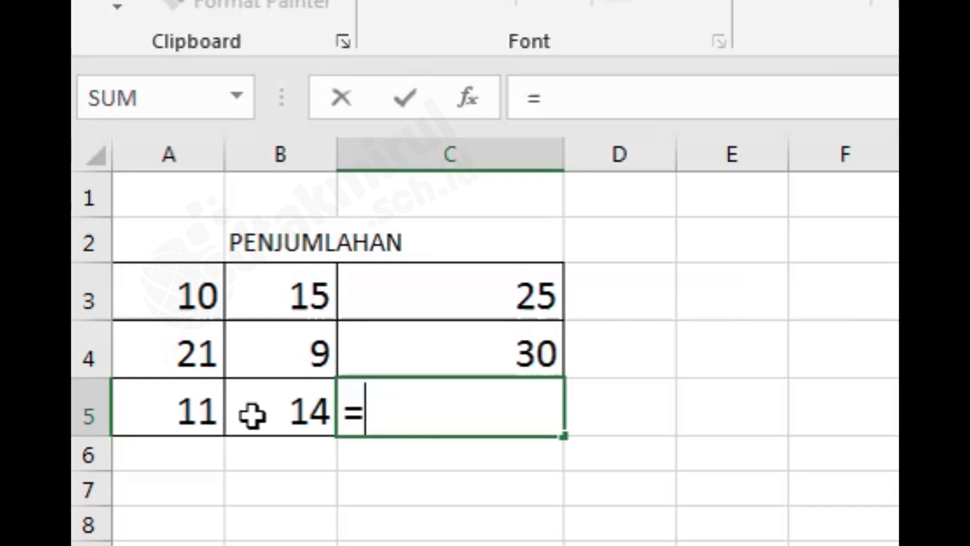
click(169, 427)
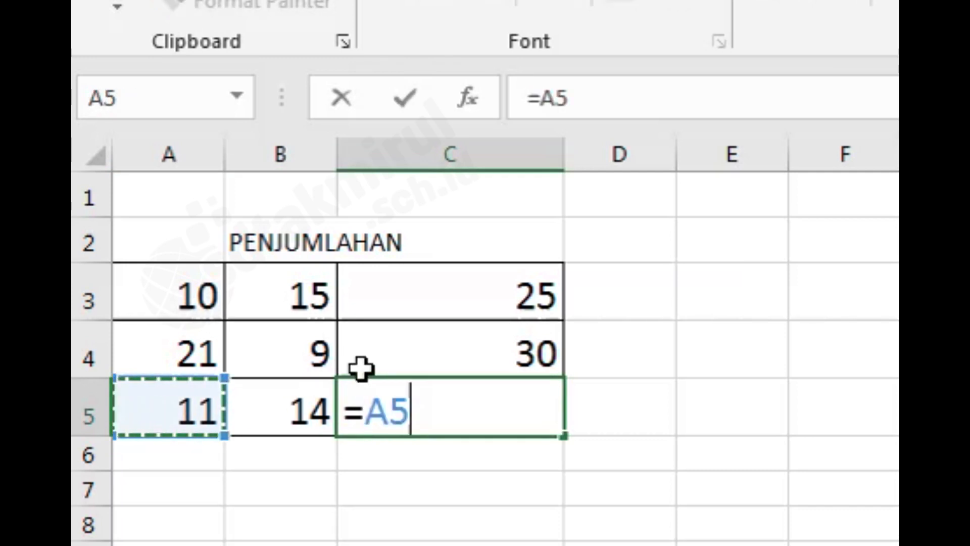
text(+)
click(303, 413)
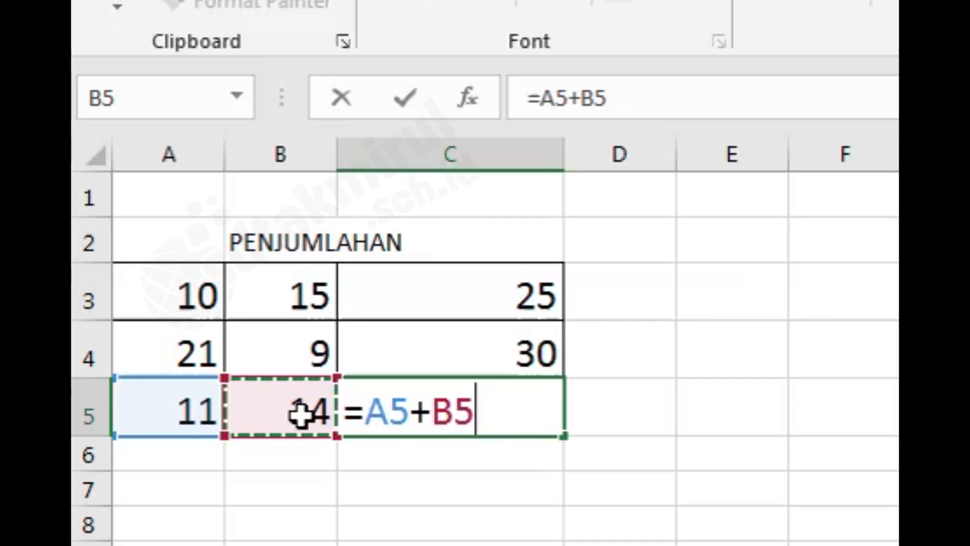
key(Return)
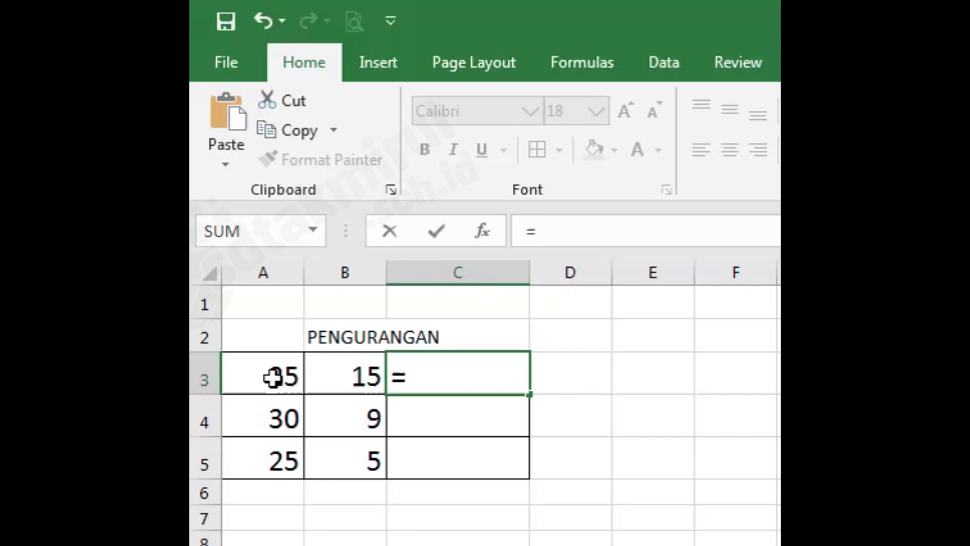
Complete the formula in cell C3 of the PENGURANGAN table as =A3-B3
click(275, 377)
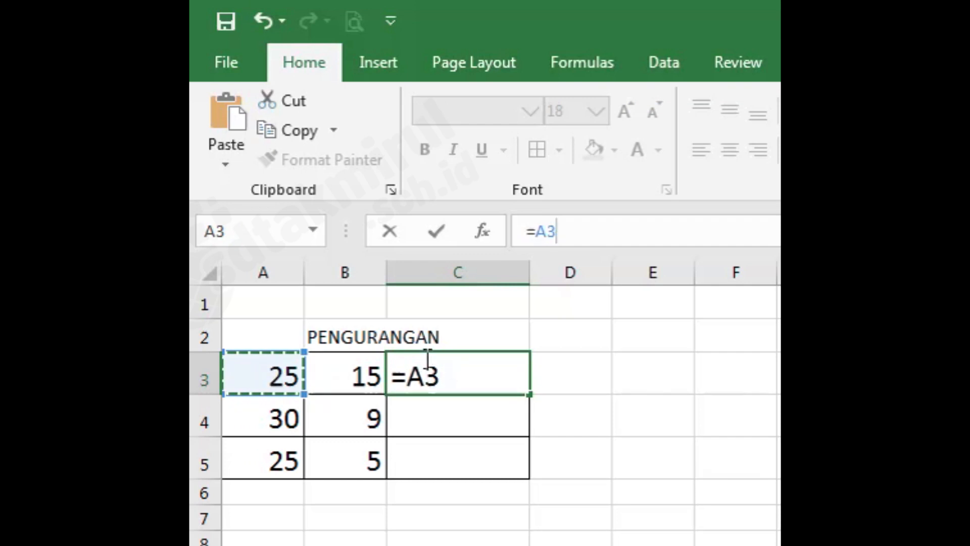
text(-)
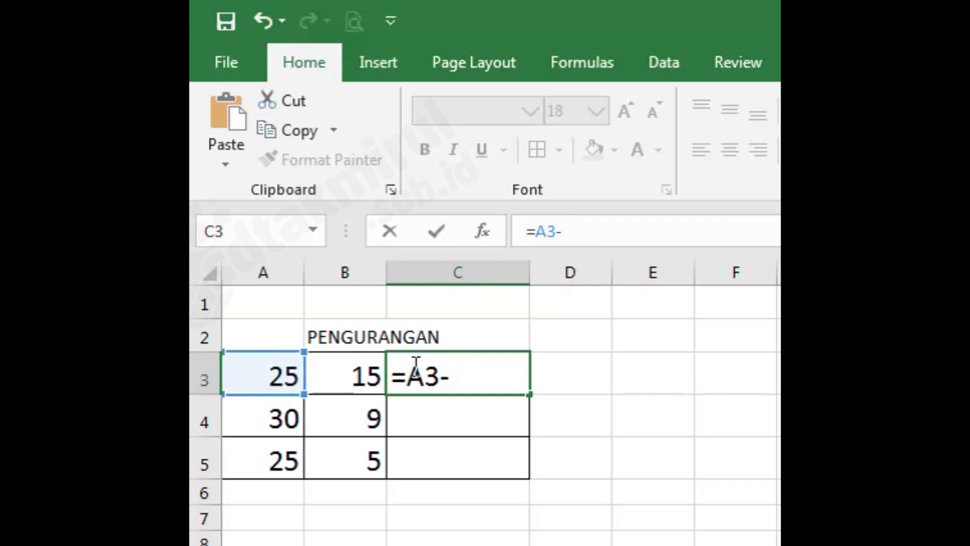
click(345, 384)
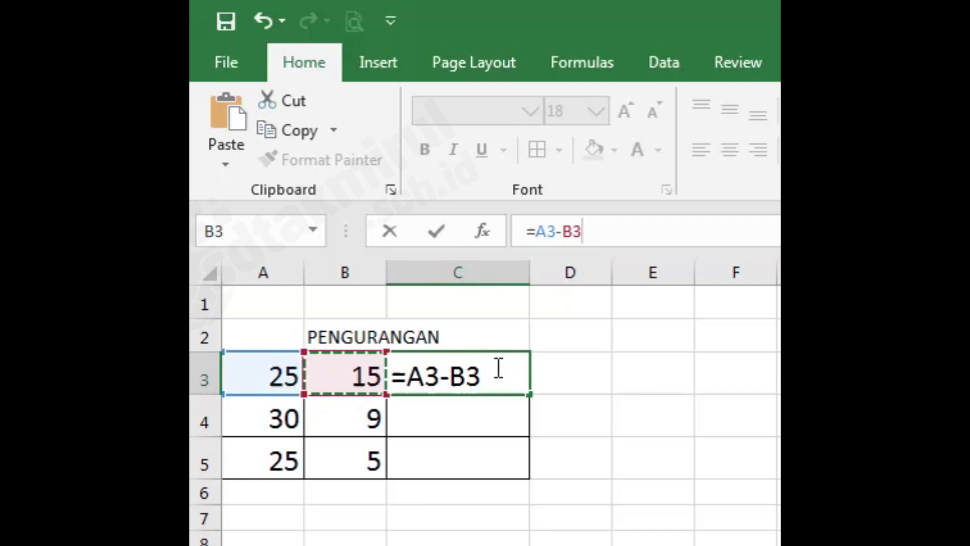
key(Return)
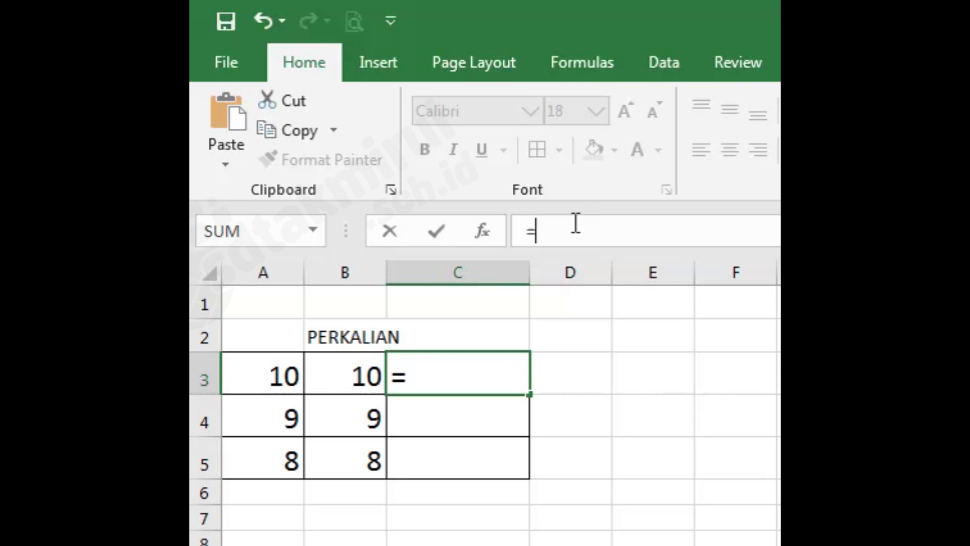
key(BackSpace)
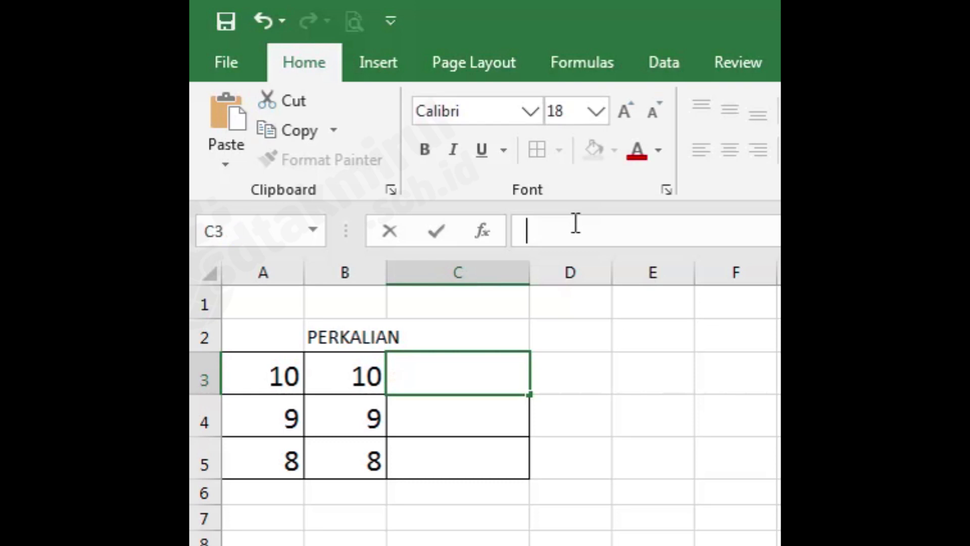
text(=)
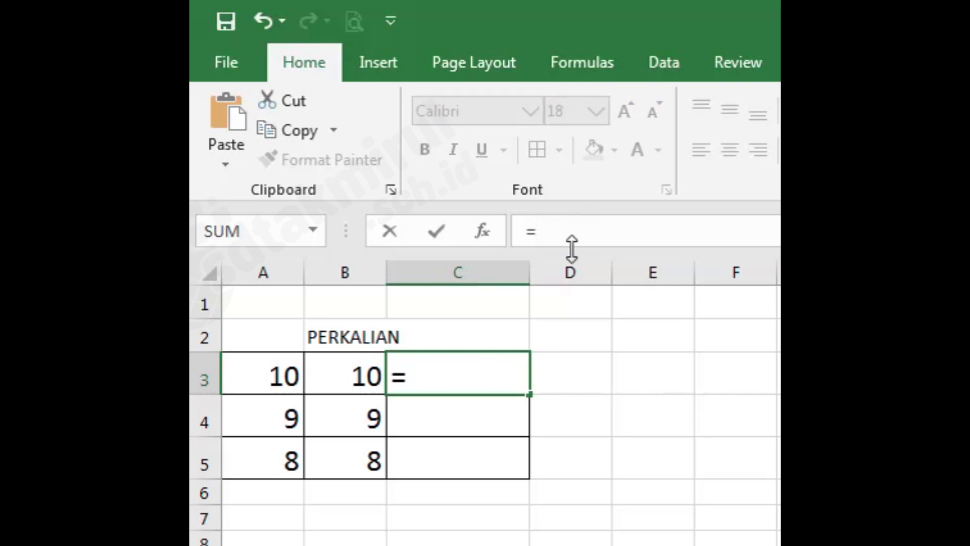
key(BackSpace)
text(=)
key(BackSpace)
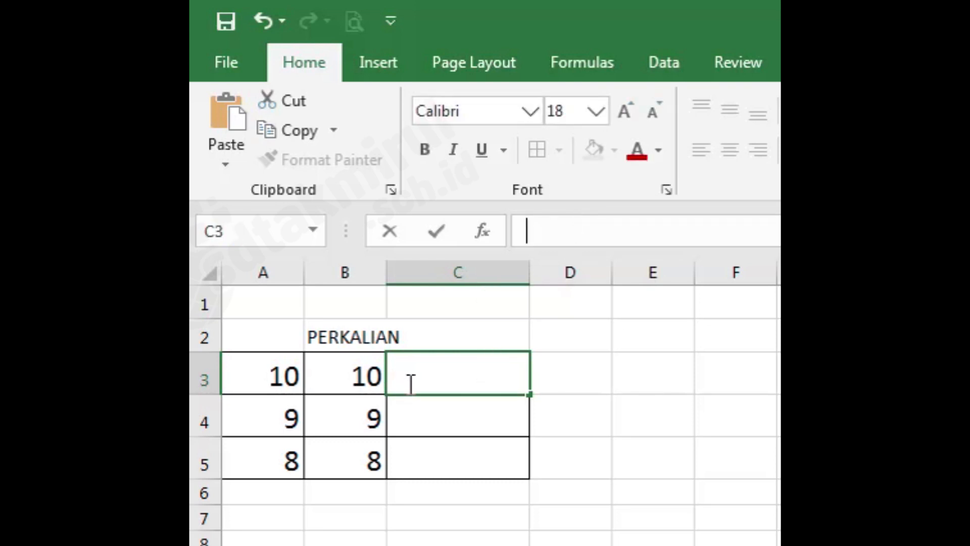
text(=)
key(BackSpace)
Enter the formula =A3*B3 in cell C3 of the PERKALIAN table
text(=)
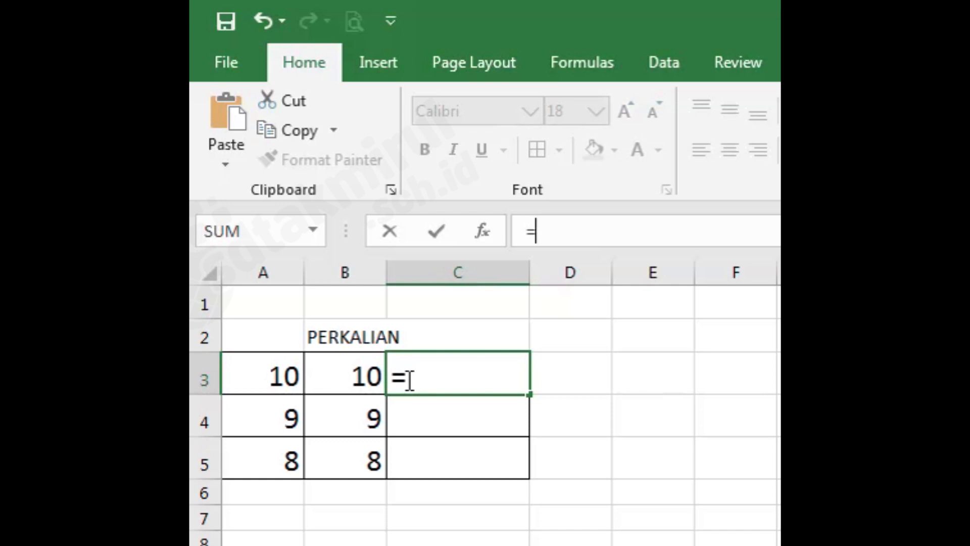
click(273, 377)
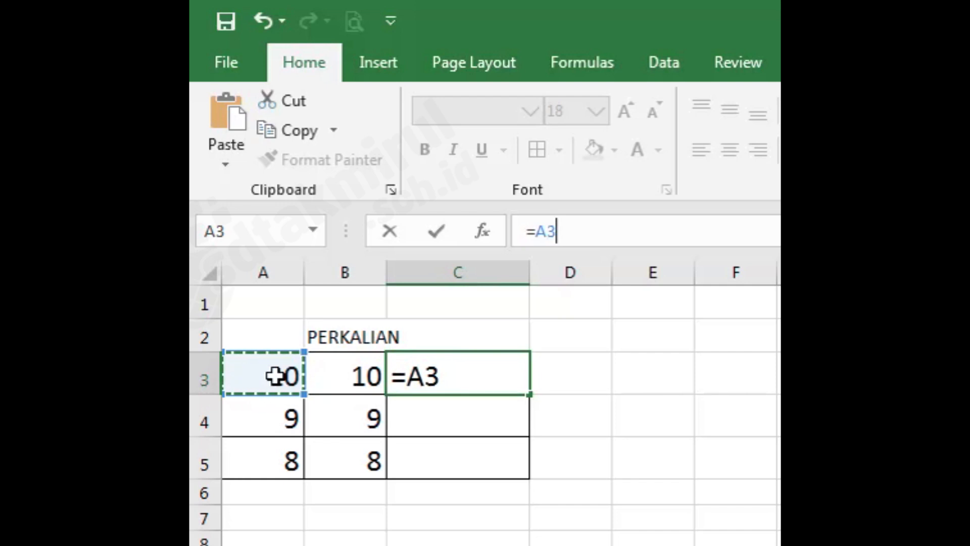
text(*)
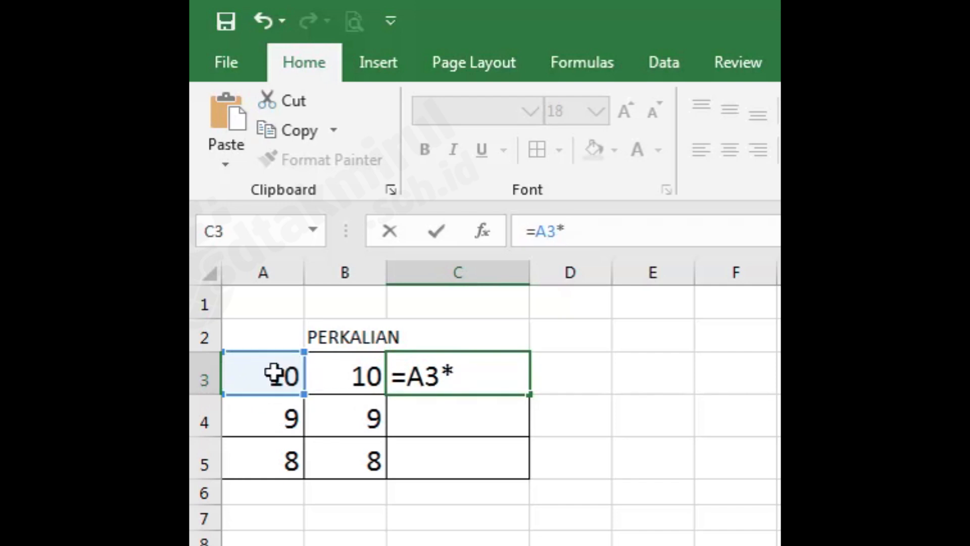
key(BackSpace)
text(*)
key(BackSpace)
text(*)
key(BackSpace)
text(*)
key(BackSpace)
text(*)
click(324, 372)
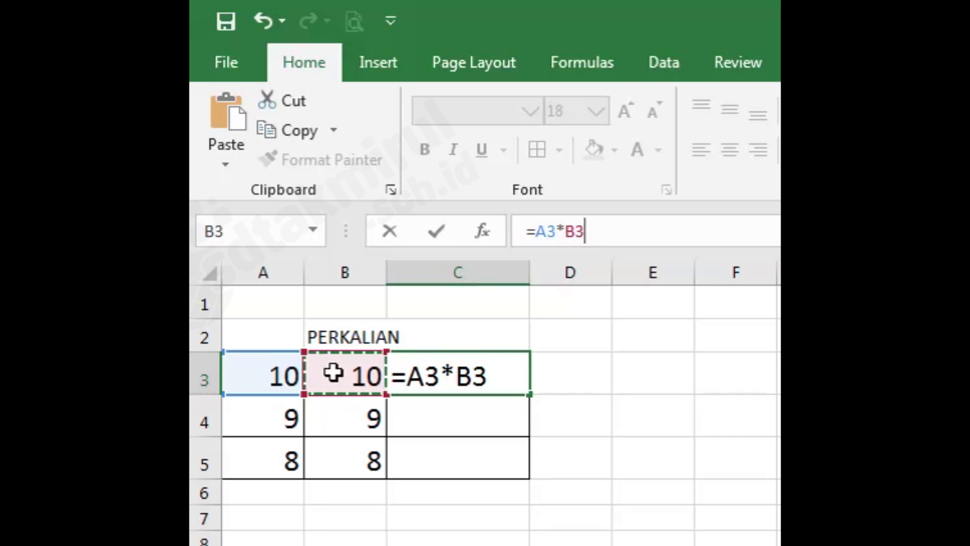
key(Return)
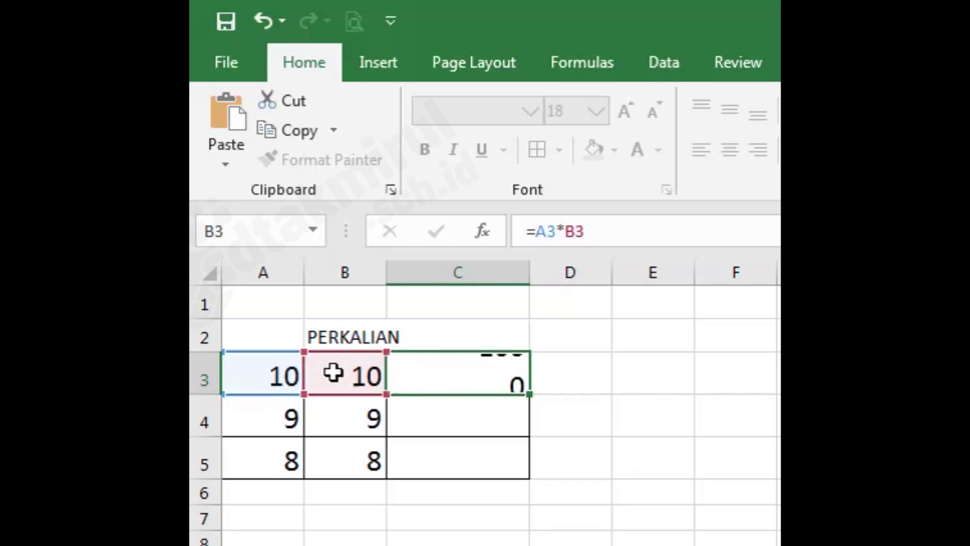
key(Return)
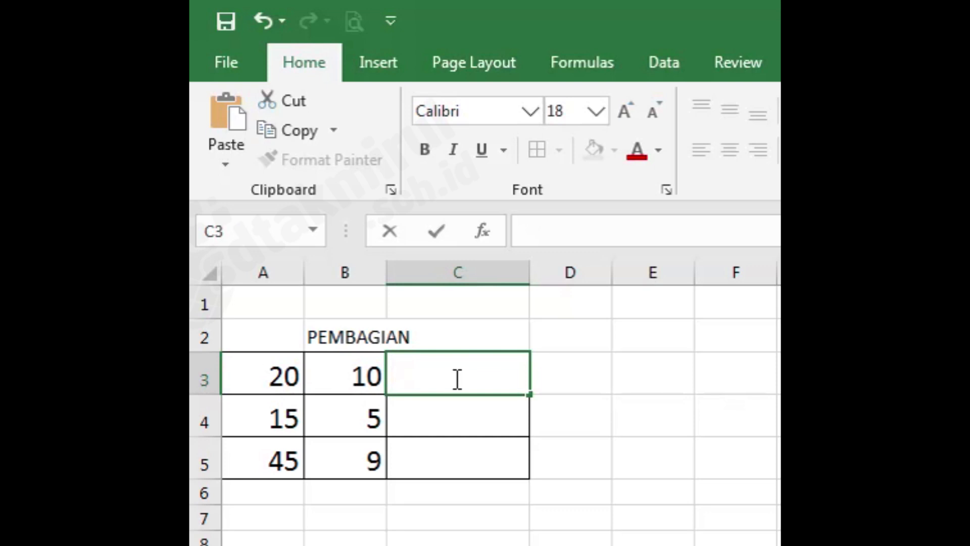
Enter the formula =A3/B3 in cell C3 of the PEMBAGIAN table
text(=)
click(258, 389)
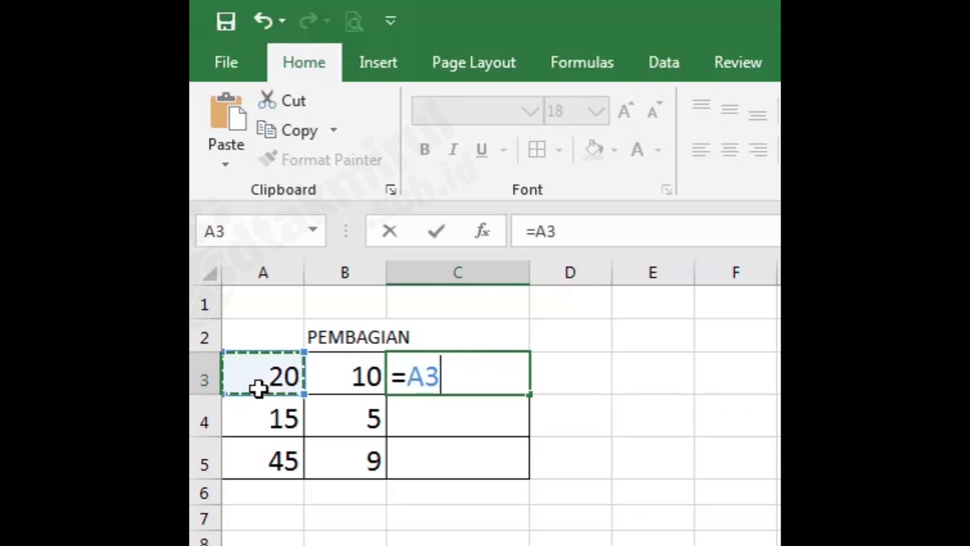
click(566, 233)
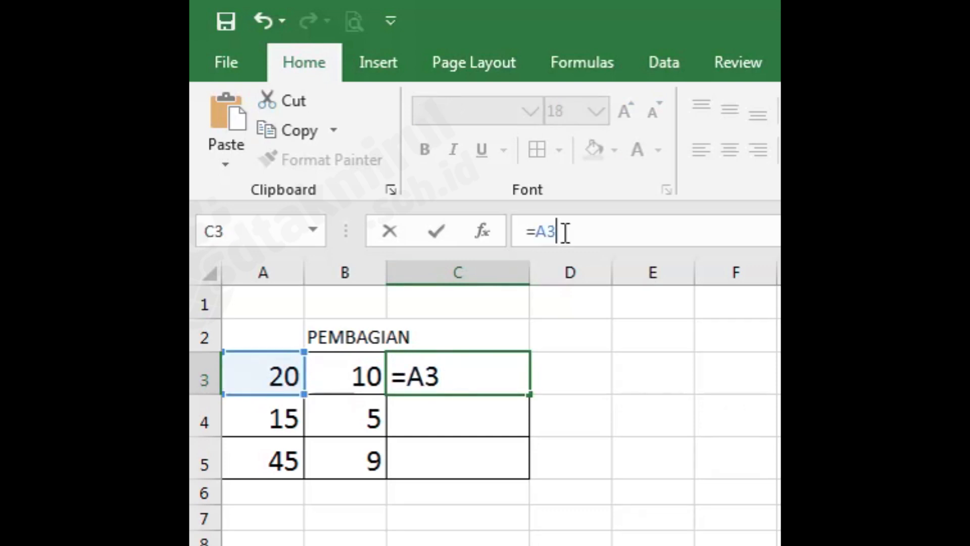
text(/)
key(BackSpace)
text(/)
key(BackSpace)
text(/)
key(BackSpace)
text(/)
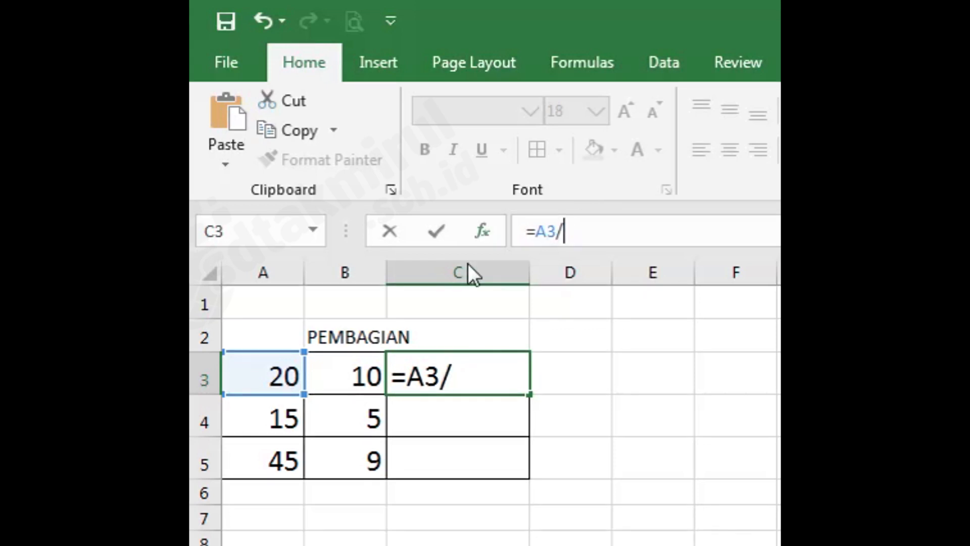
click(353, 382)
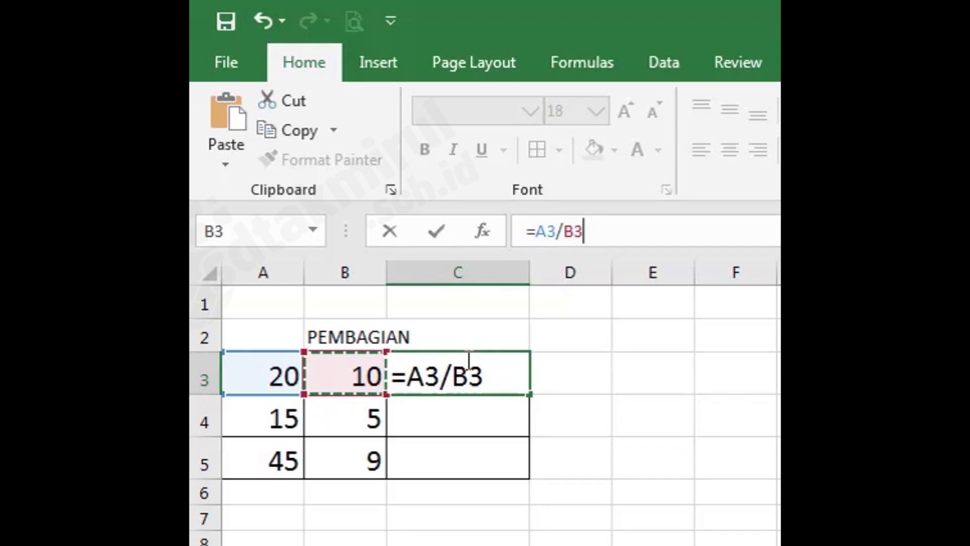
key(Return)
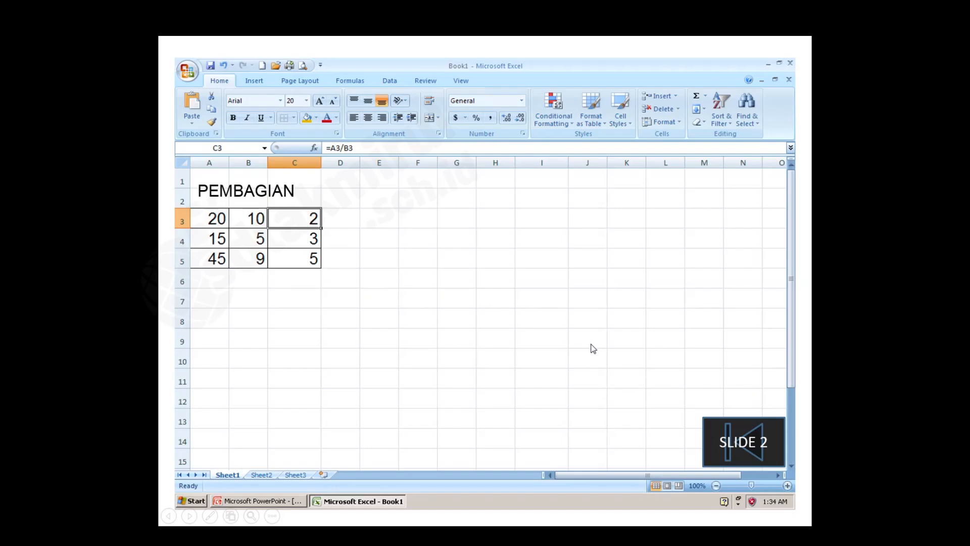
Review the slides of the completed PENJUMLAHAN, PENGURANGAN, PERKALIAN and PEMBAGIAN tables, comparing the formulas in cell C3
click(737, 438)
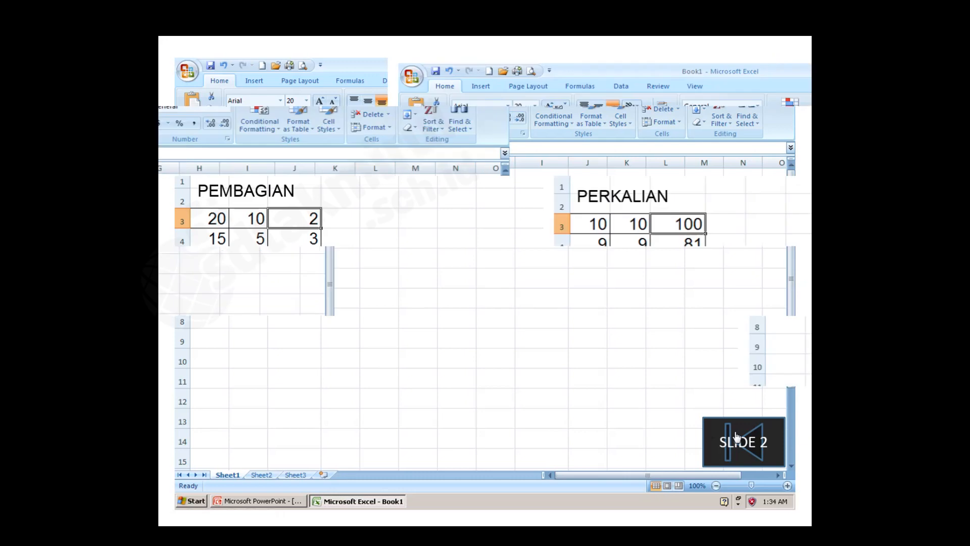
key(Left)
key(Left)
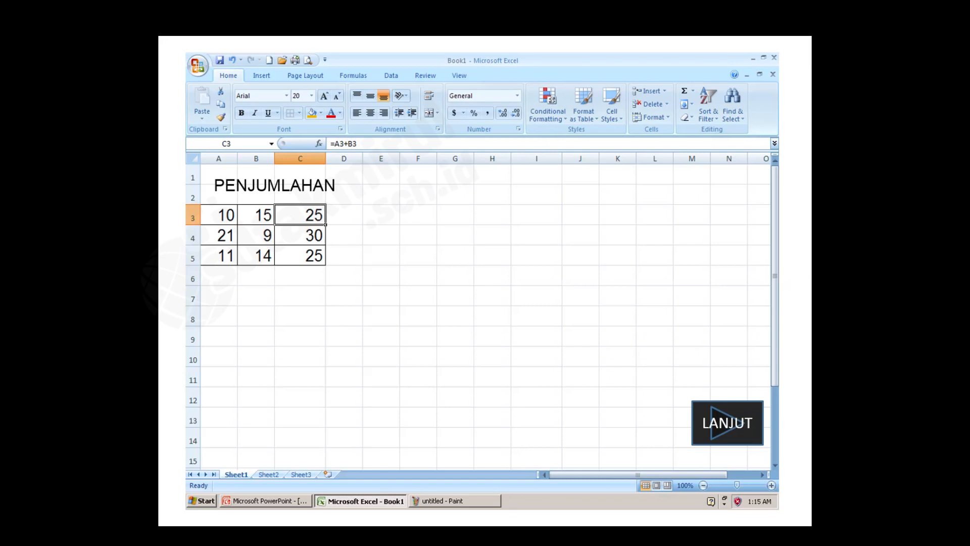
key(Right)
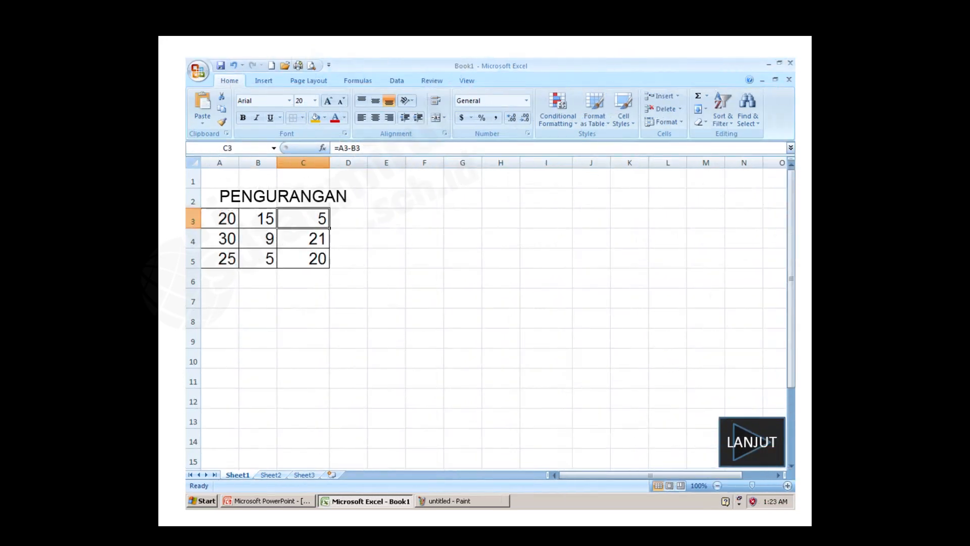
key(Right)
key(Right)
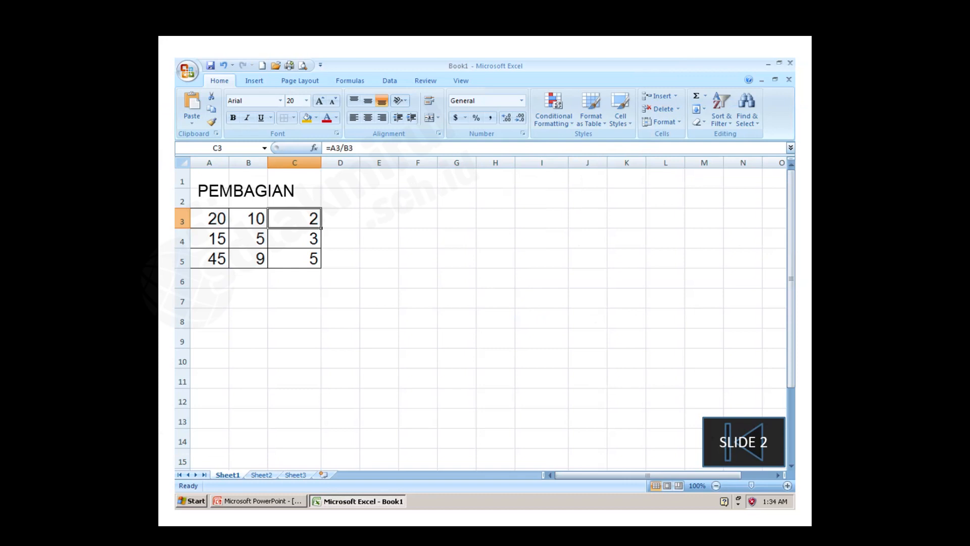
key(Left)
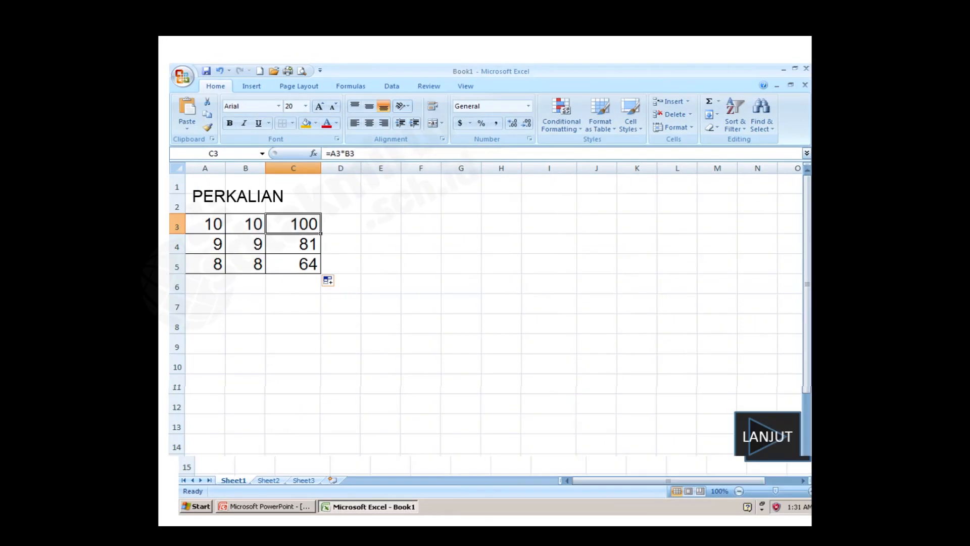
key(Left)
key(Left)
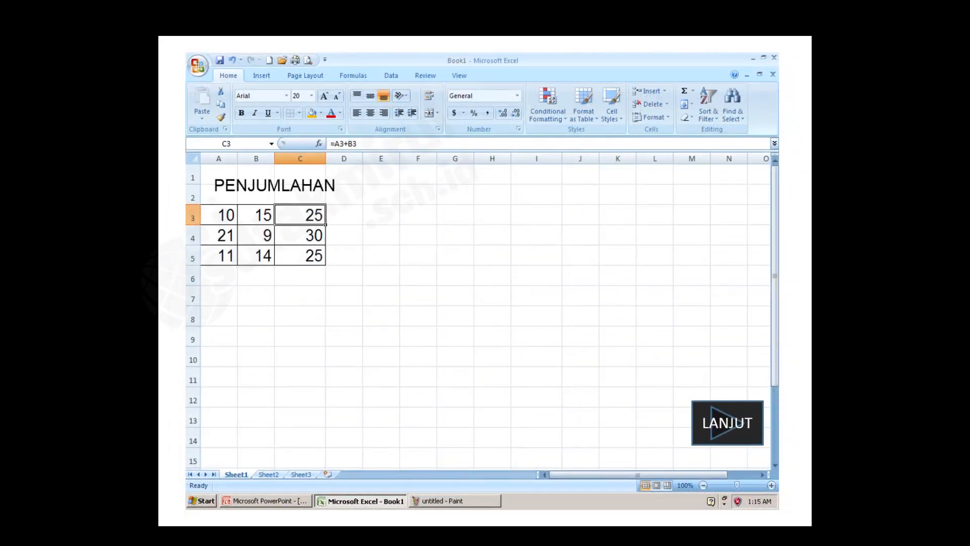
key(Right)
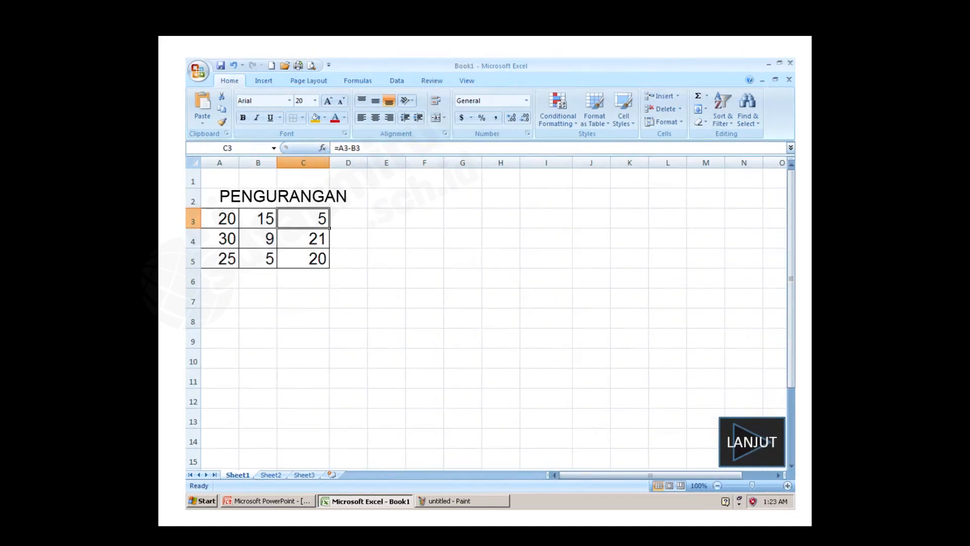
key(Right)
key(Right)
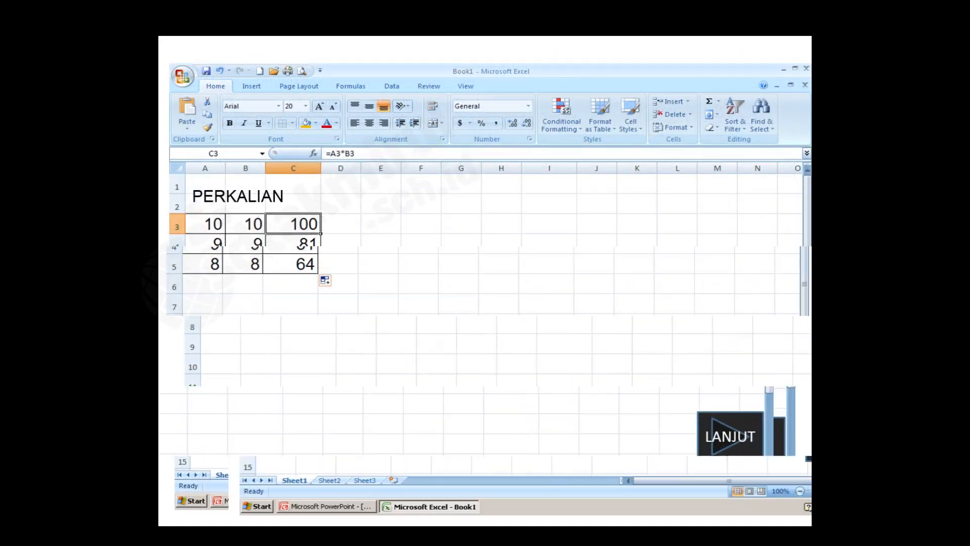
key(Left)
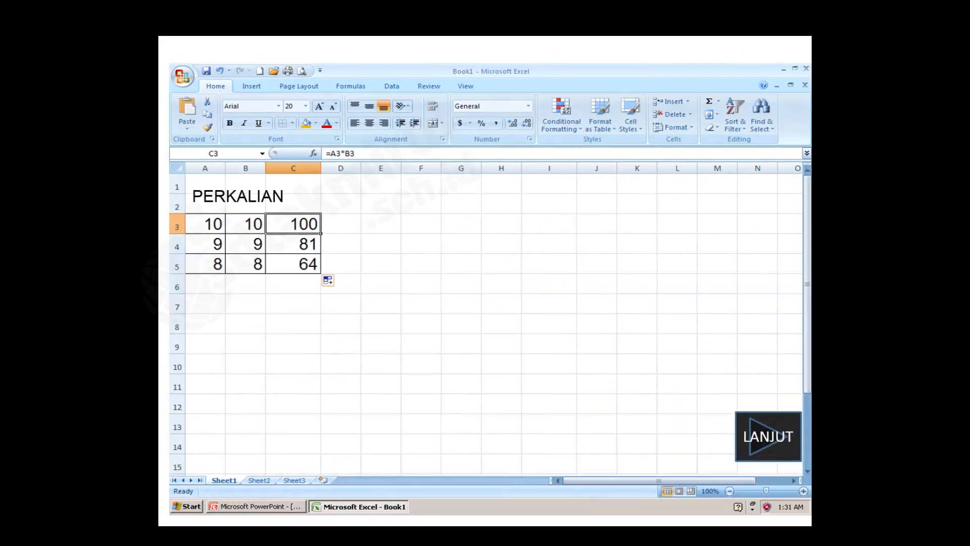
key(Left)
key(Left)
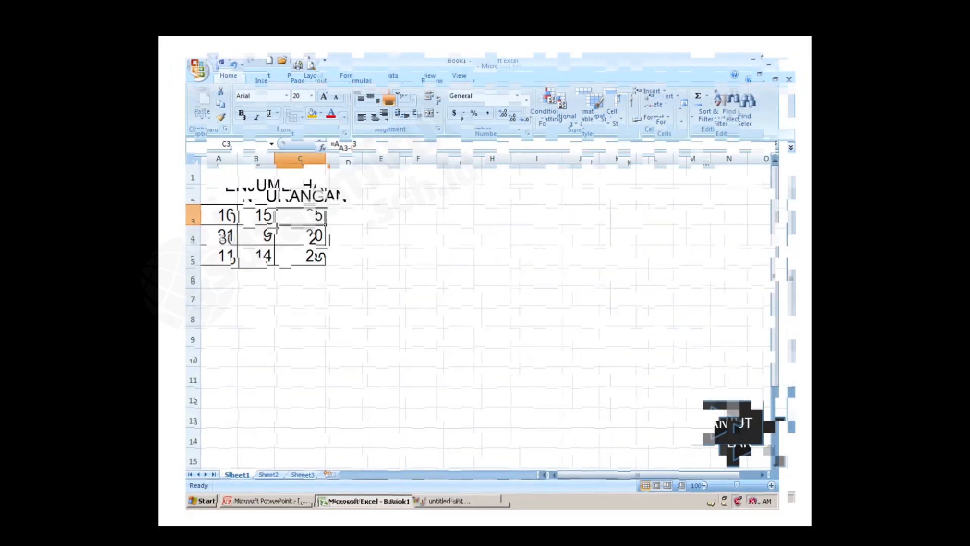